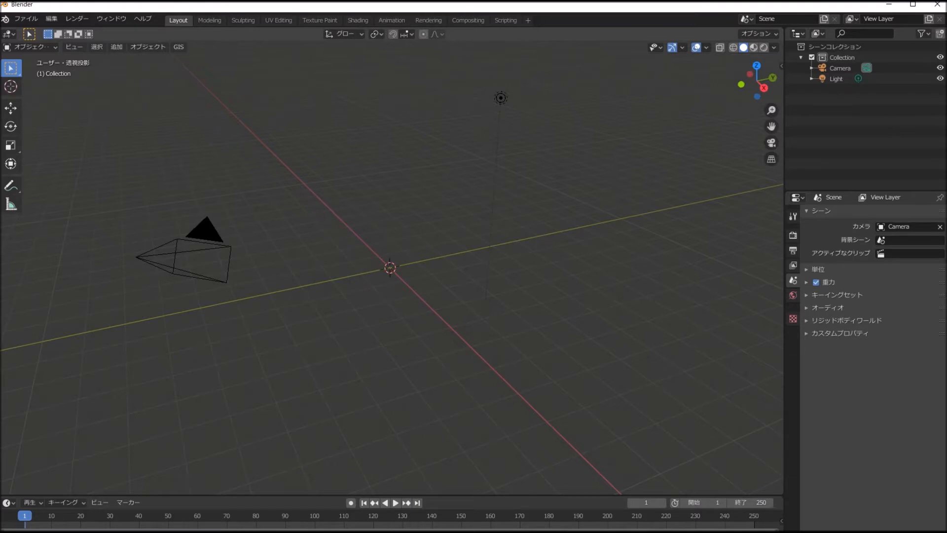
Add a plane mesh at the origin of the scene.
left_click(116, 47)
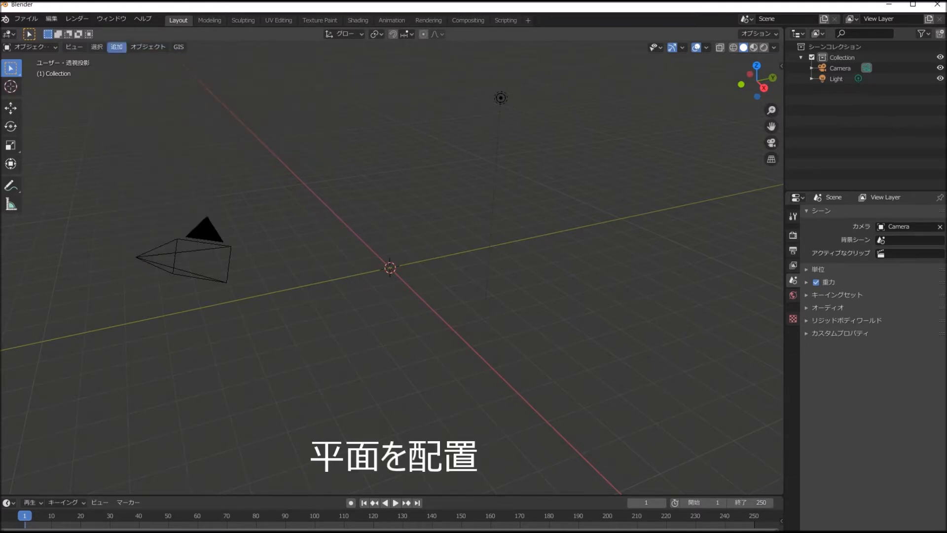
left_click(117, 47)
mouse_move(163, 58)
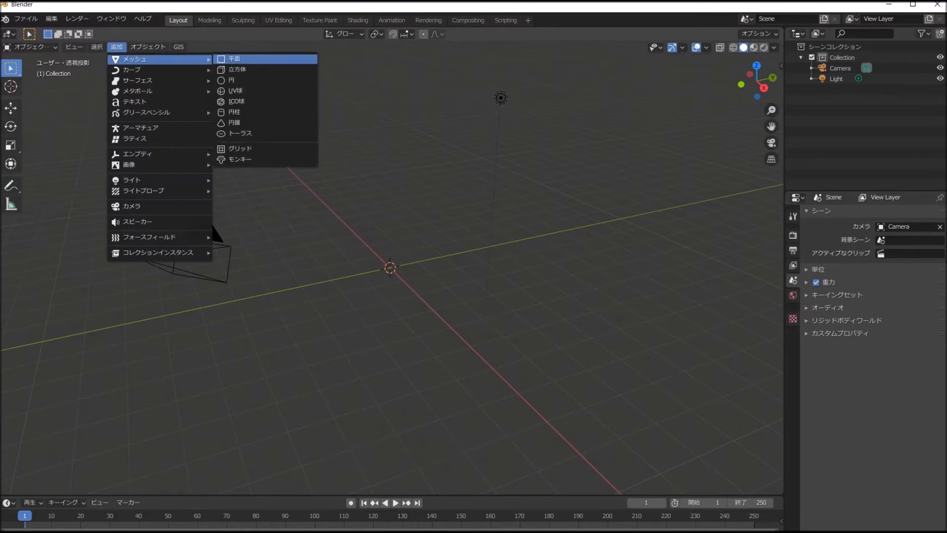
left_click(237, 60)
scroll(383, 272, "up", 11)
scroll(382, 272, "down", 5)
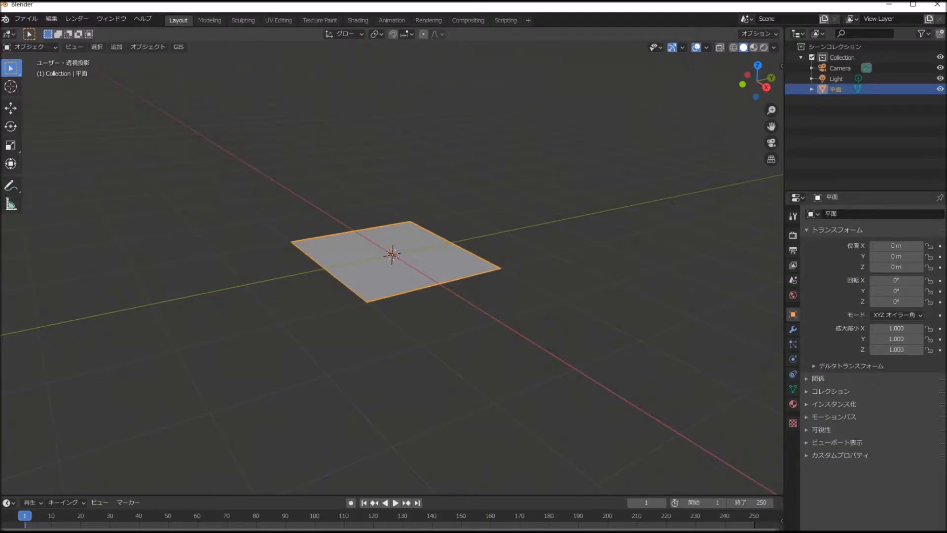
Subdivide the whole plane in Edit Mode with the number of cuts set to 100.
left_click(29, 47)
left_click(29, 71)
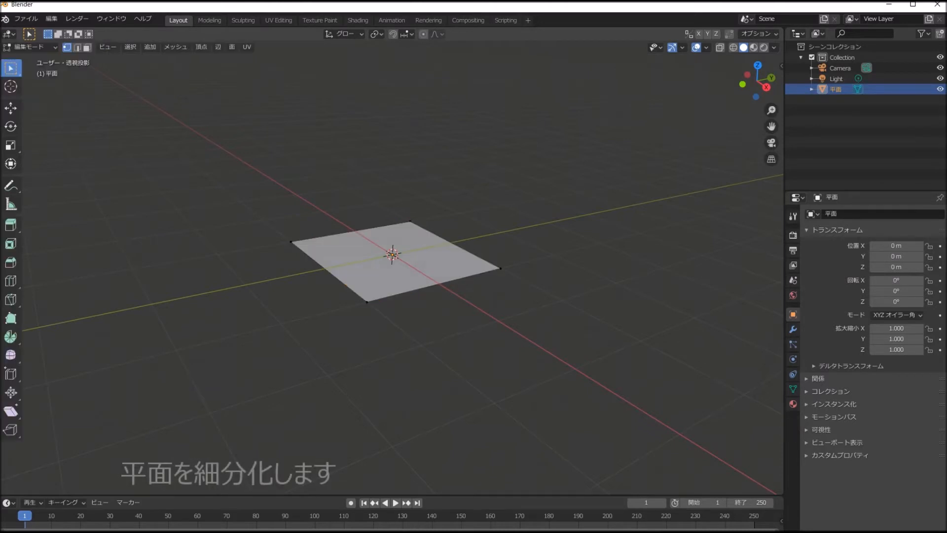
key("3")
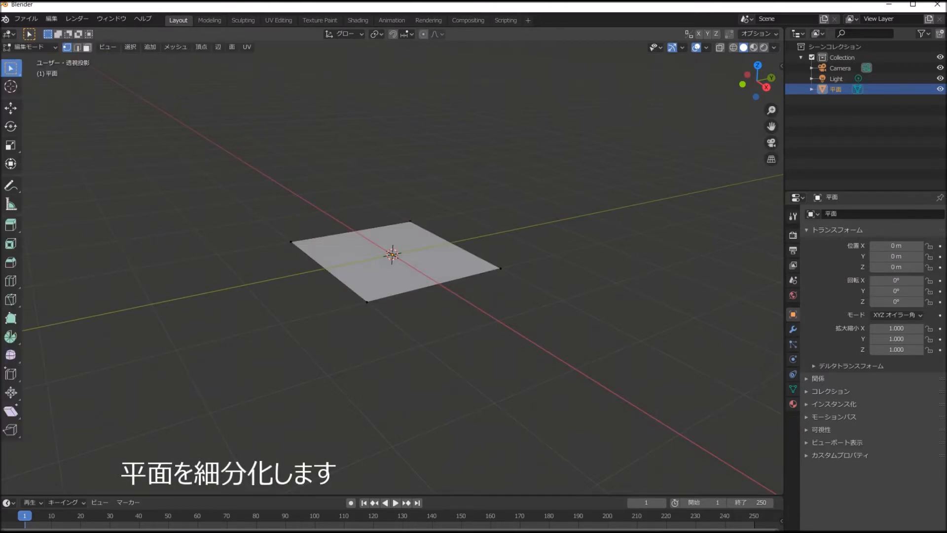
key("a")
right_click(296, 272)
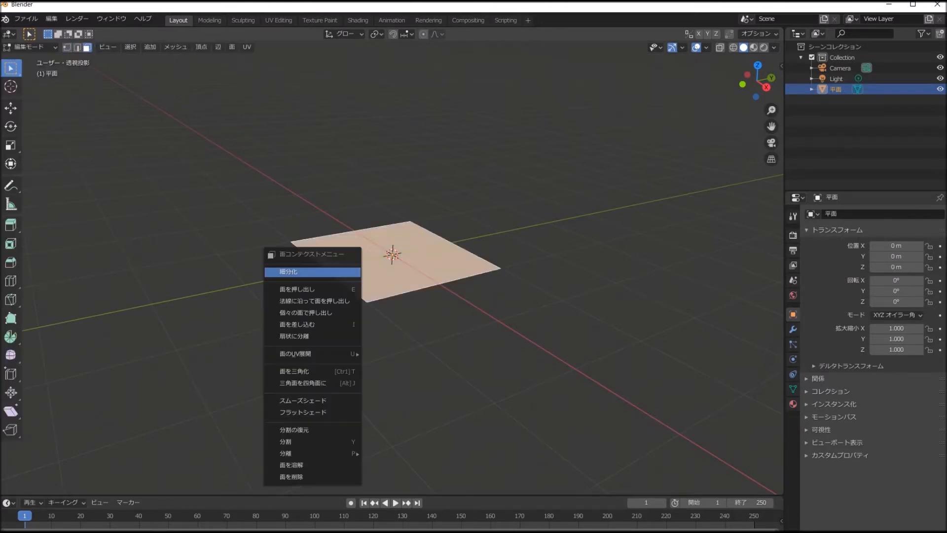
left_click(312, 272)
left_click(138, 412)
type("100")
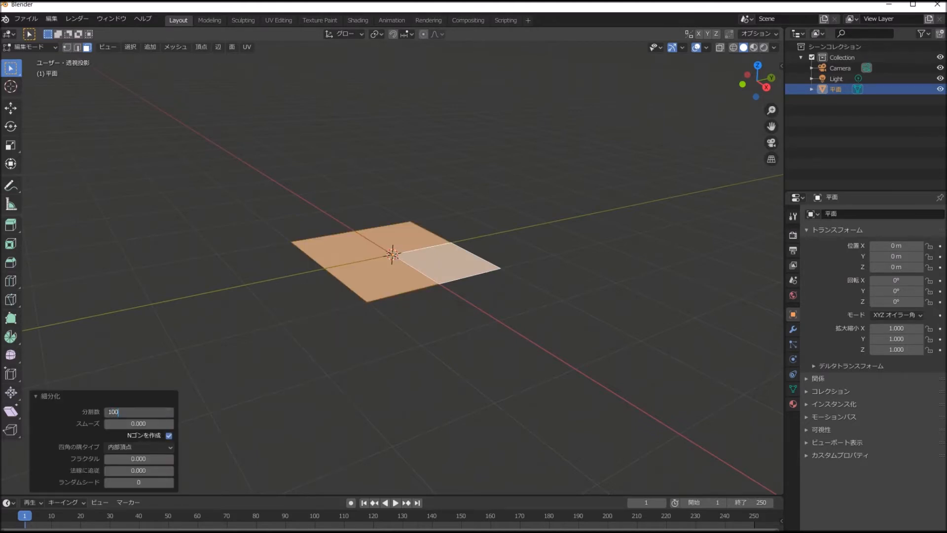
key("Return")
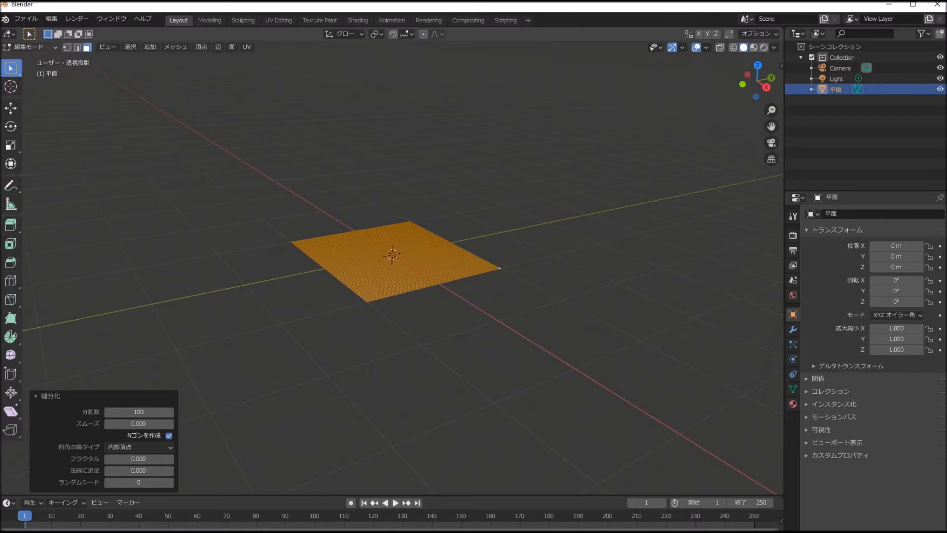
Examine the density of the plane's subdivided grid up close in Edit Mode with nothing selected.
left_click(30, 47)
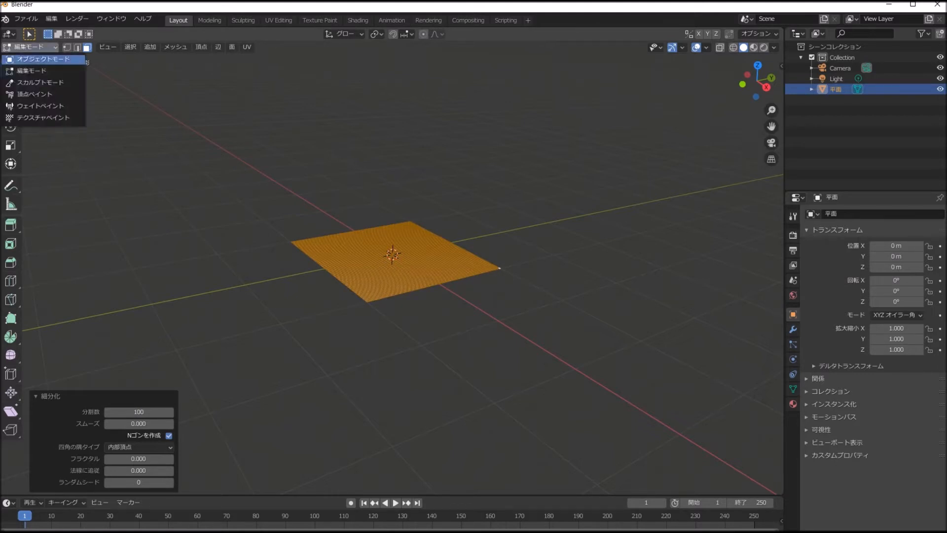
left_click(27, 59)
left_click(30, 47)
left_click(30, 70)
key("alt+a")
scroll(392, 267, "up", 5)
scroll(392, 266, "up", 2)
middle_click_drag(392, 267, 403, 200)
scroll(392, 291, "down", 2)
scroll(392, 266, "down", 5)
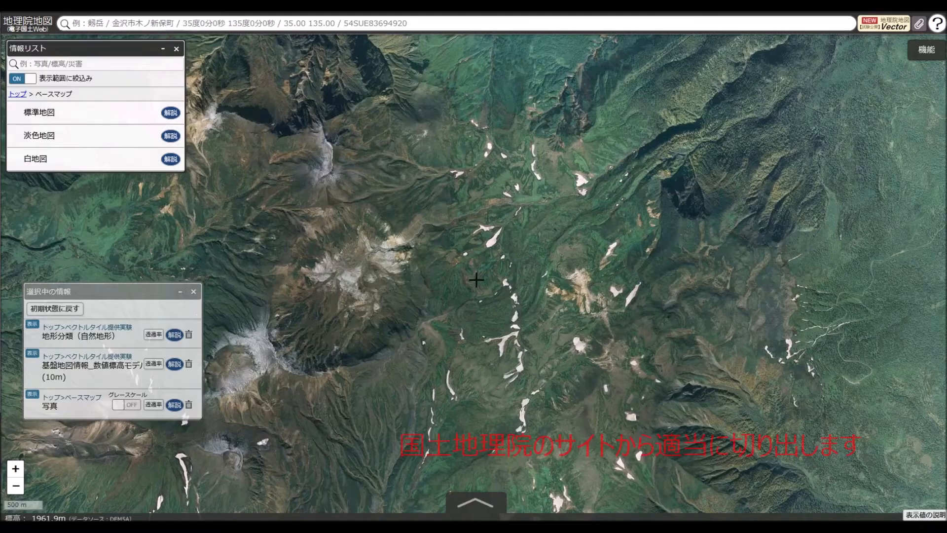
In the GSI map site, set an image export range of latitude 43.641541 to 43.716279 and longitude 142.836857 to 142.950497.
left_click(927, 50)
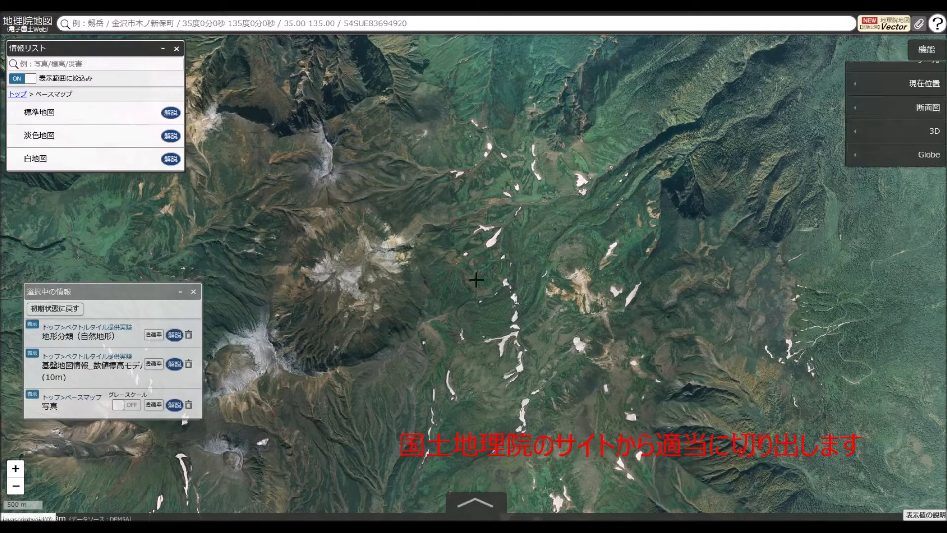
left_click(919, 97)
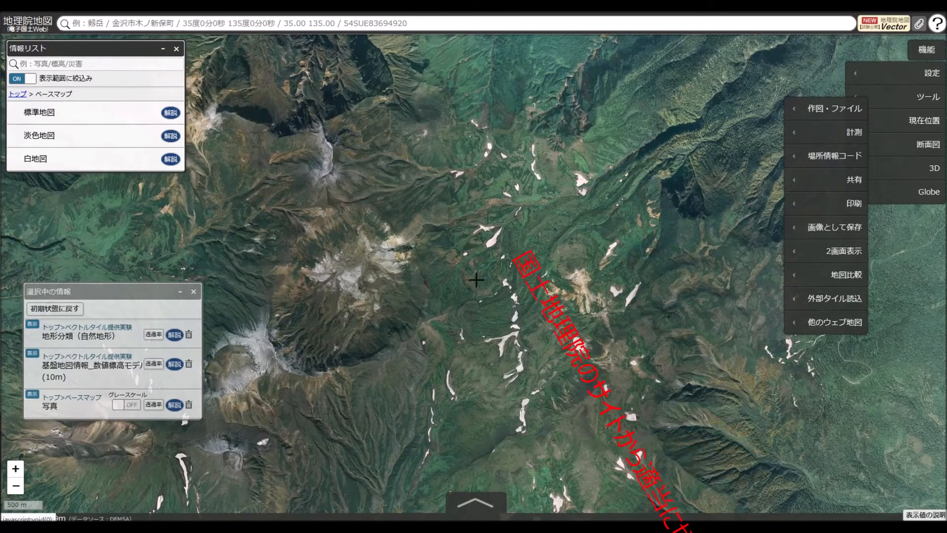
left_click(835, 227)
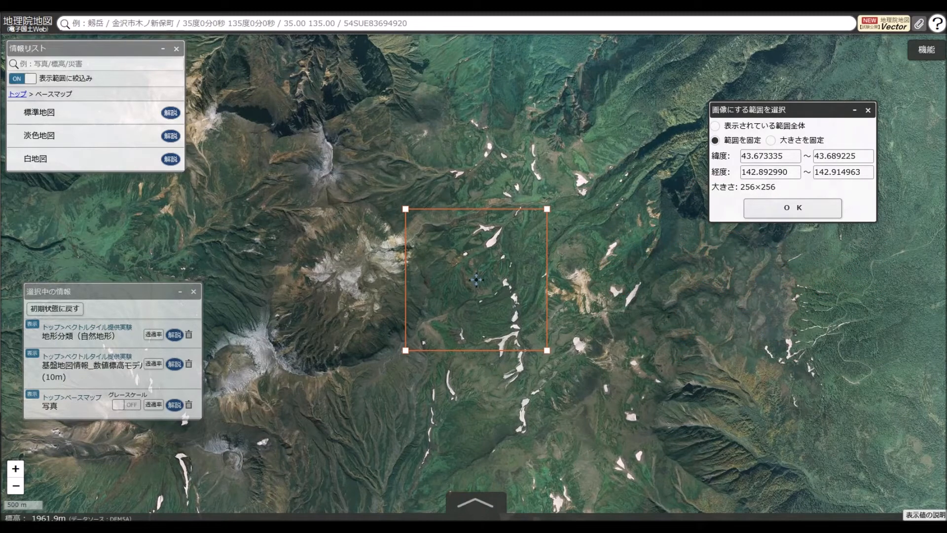
double_click(763, 156)
type("43.641541")
key("Return")
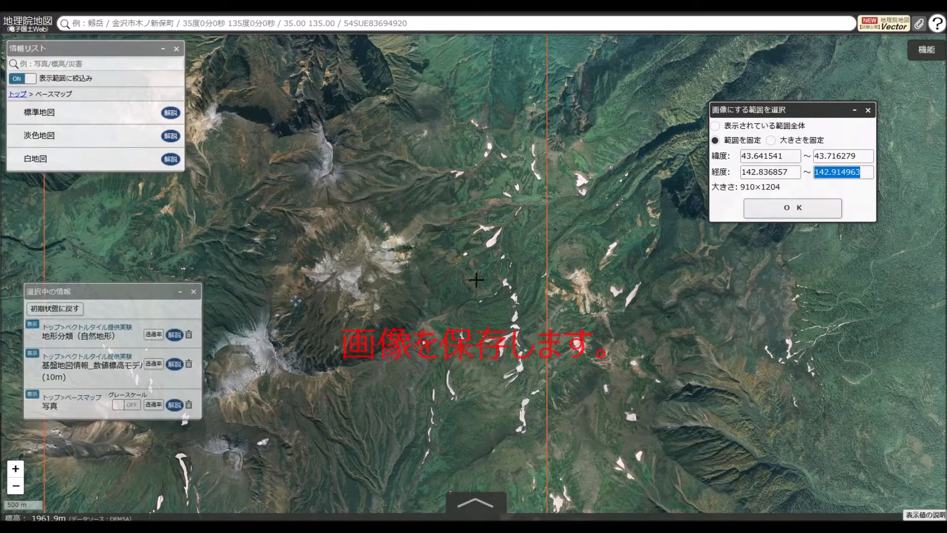
key("Return")
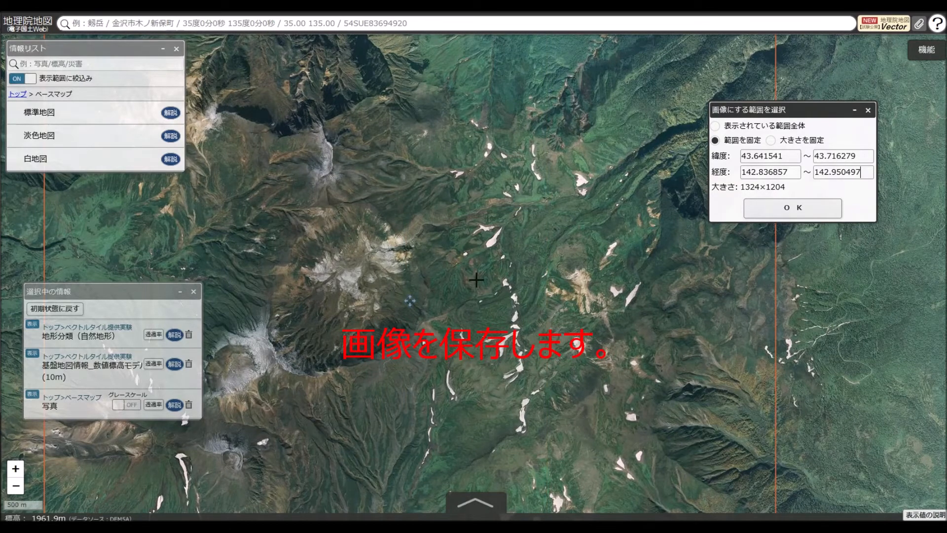
Confirm the aerial photo range and save the map image as a PNG file.
left_click(793, 208)
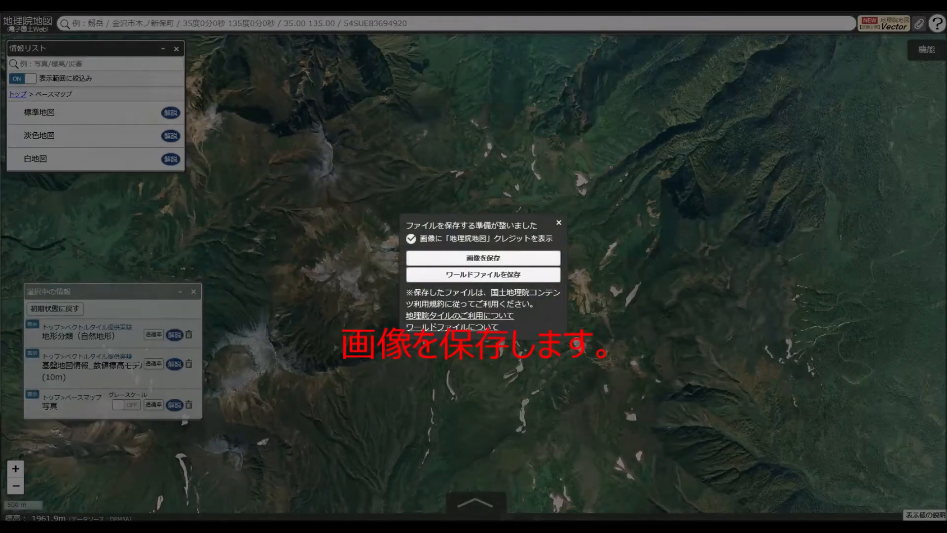
left_click(483, 257)
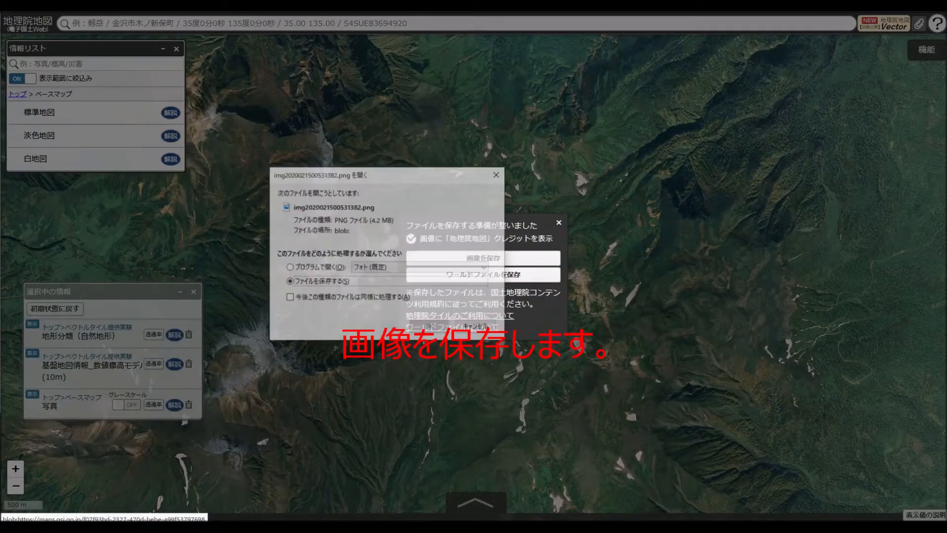
key("Return")
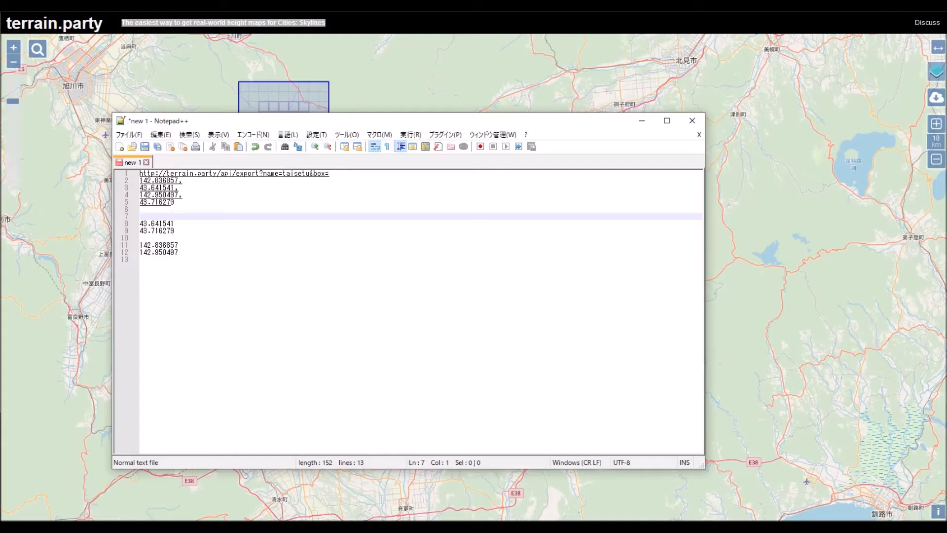
In Notepad++, join the coordinate lines 142.836857, 43.641541, 142.950497, 43.716279 onto the terrain.party export address to form a single-line URL.
left_click(329, 174)
key("Delete")
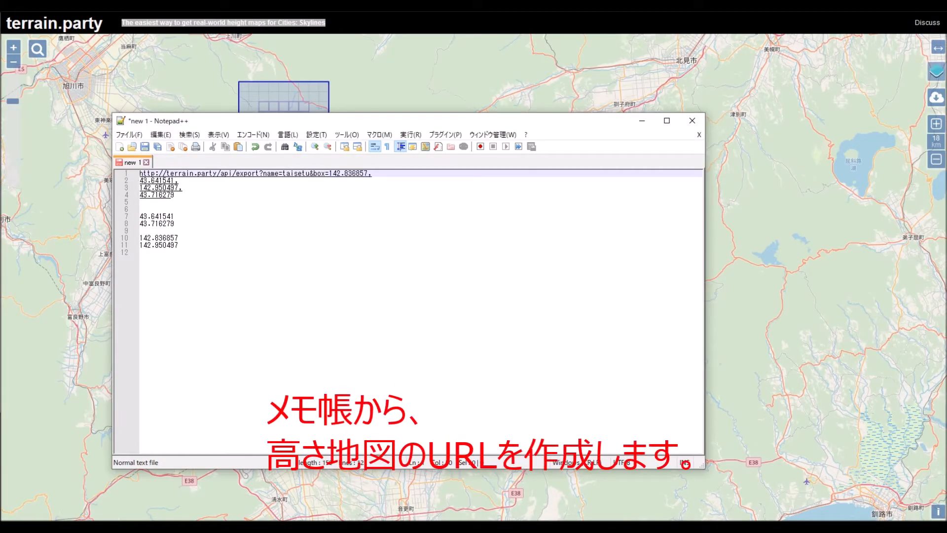
key("Delete")
key("End")
key("Delete")
key("End")
key("Delete")
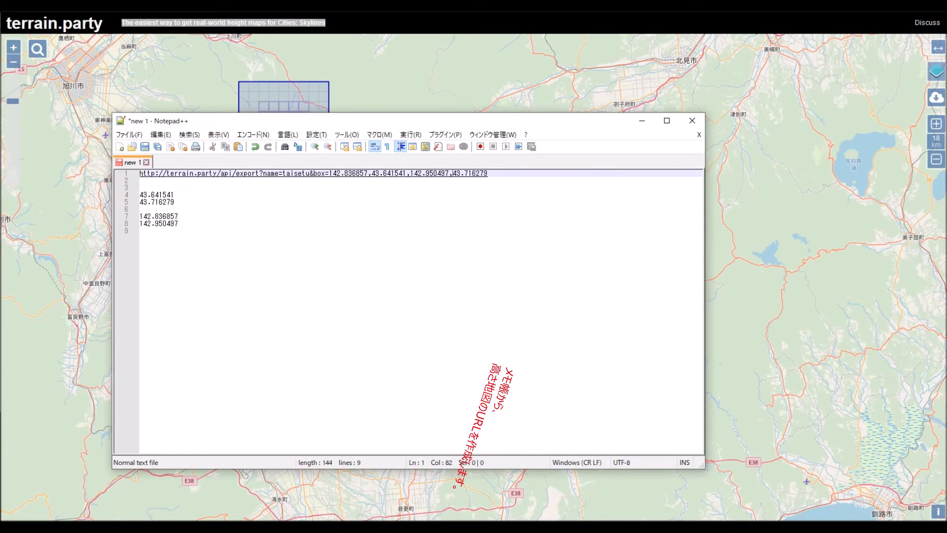
Copy the finished export URL, load it in the terrain.party browser window and save taisetu terrain.zip.
key("End")
key("shift+Home")
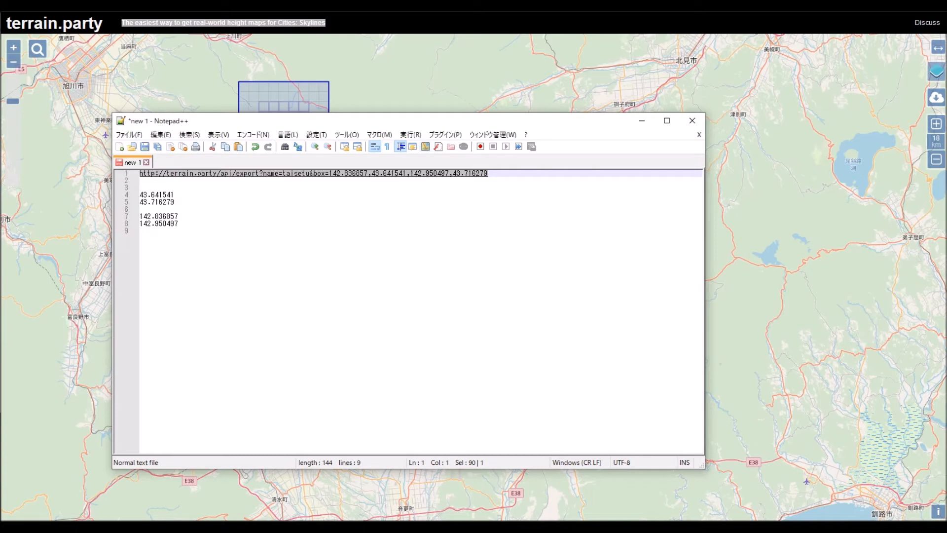
key("alt+Tab")
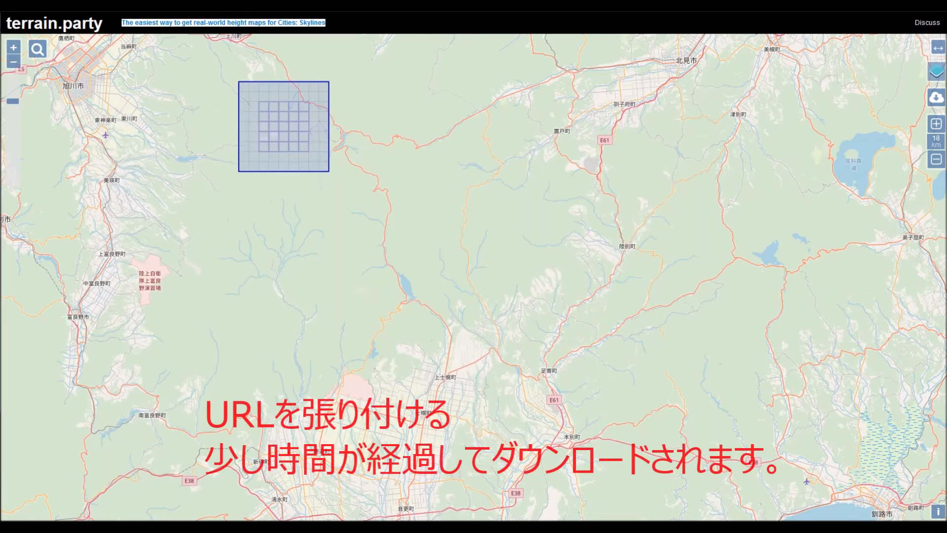
key("ctrl+l")
key("ctrl+v")
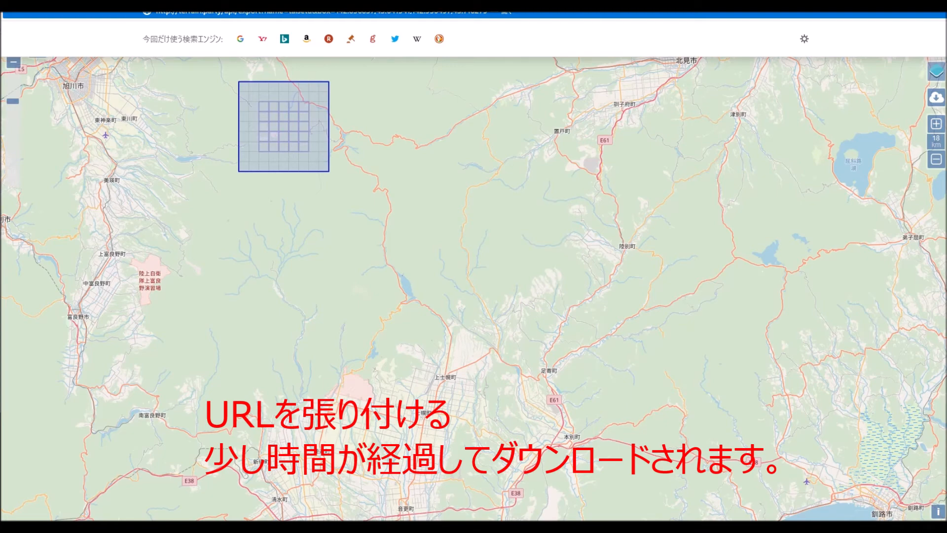
key("Return")
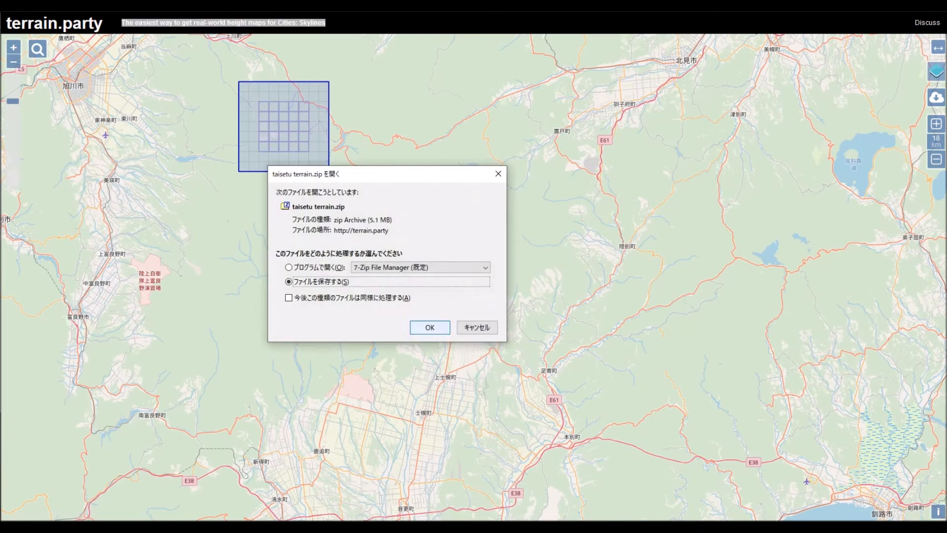
key("Return")
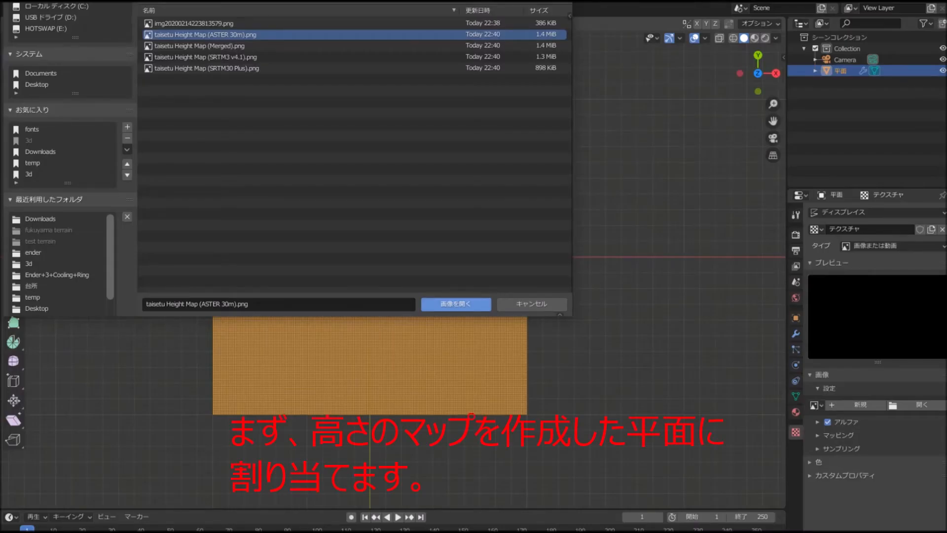
In Blender, load taisetu Height Map (ASTER 30m).png as the plane's displacement texture and inspect the relief in Object Mode.
left_click(456, 304)
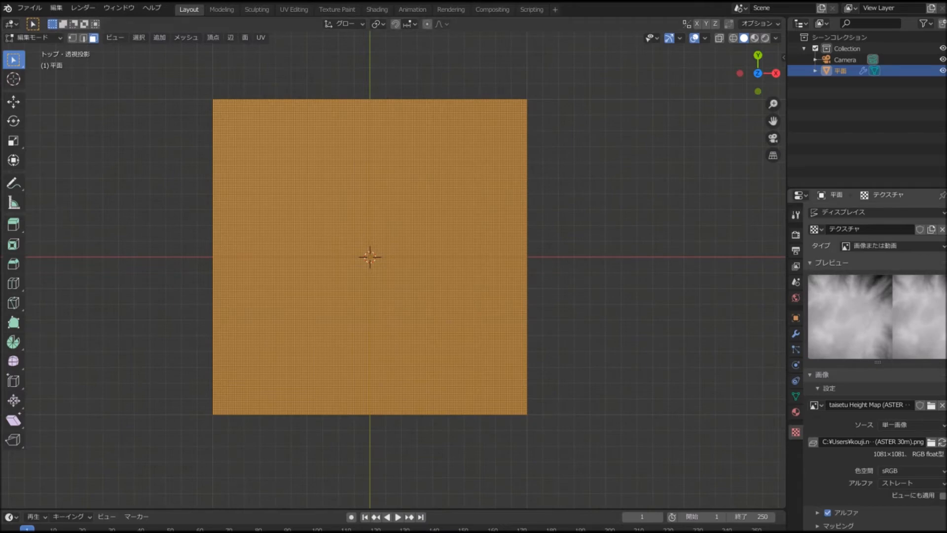
key("Tab")
middle_click_drag(370, 277, 345, 316)
scroll(359, 232, "up", 2)
scroll(359, 232, "up", 2)
scroll(359, 232, "down", 4)
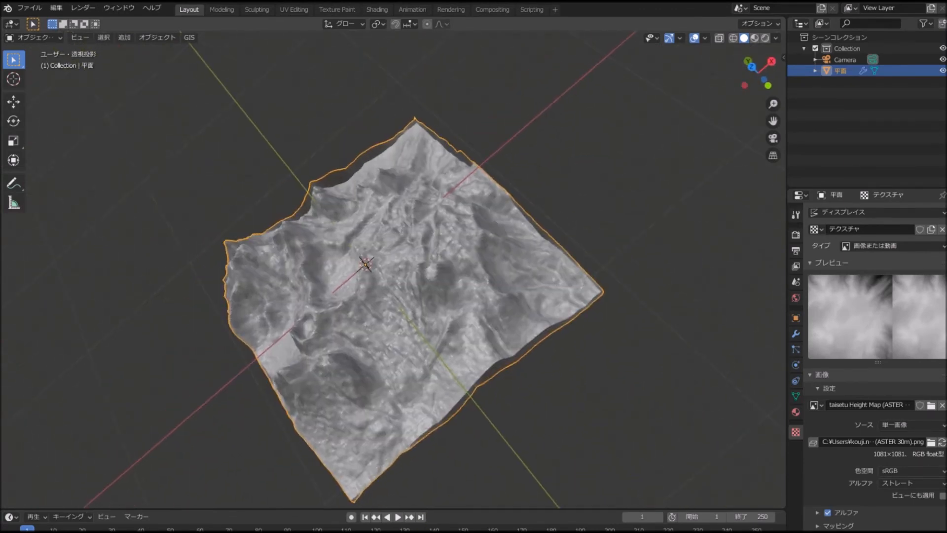
Apply smooth shading to the displaced terrain and inspect its surface from above and at an angle.
left_click(752, 67)
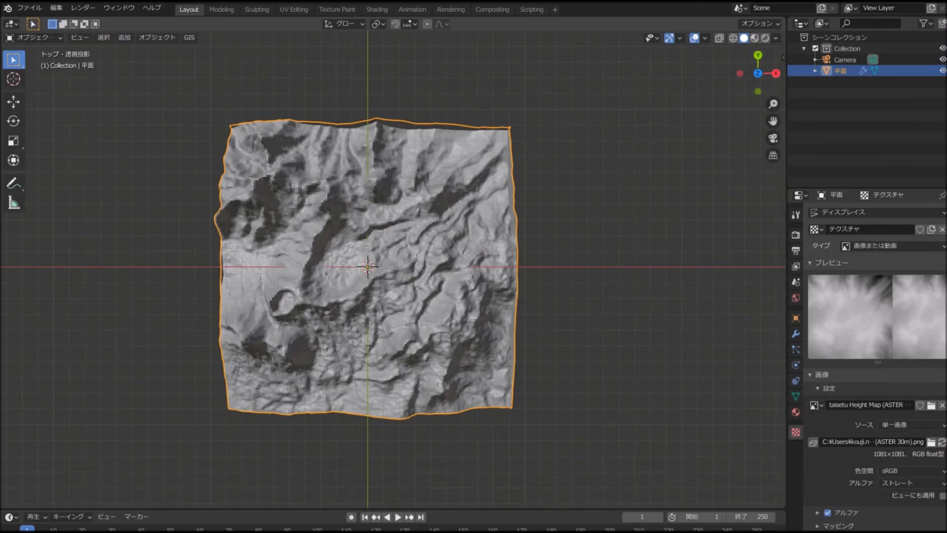
right_click(281, 249)
mouse_move(247, 375)
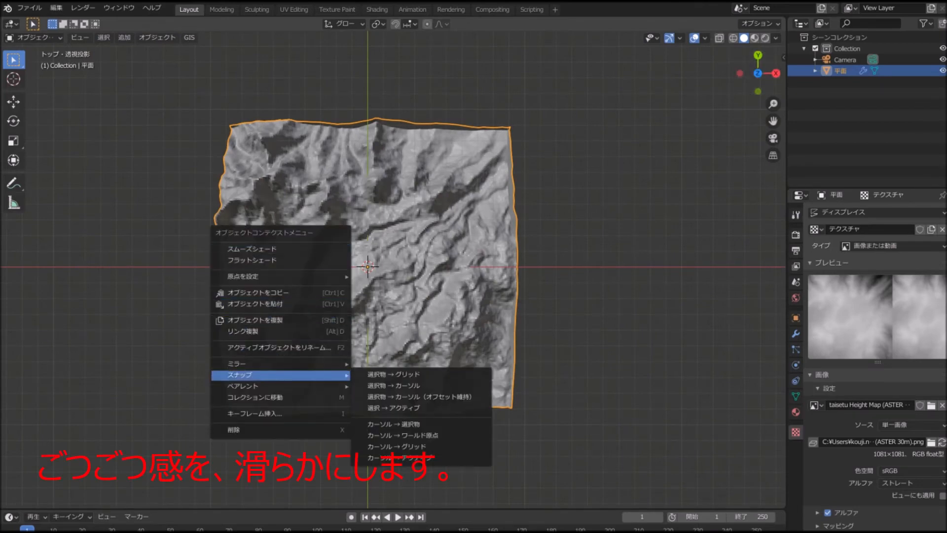
left_click(251, 249)
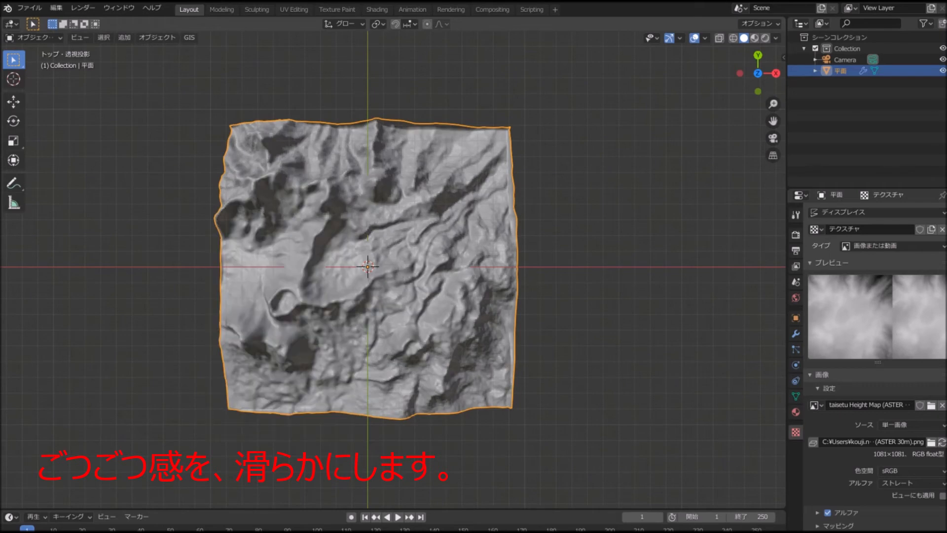
right_click(242, 257)
left_click(247, 247)
middle_click_drag(247, 247, 267, 182)
scroll(237, 205, "up", 3)
scroll(237, 205, "down", 2)
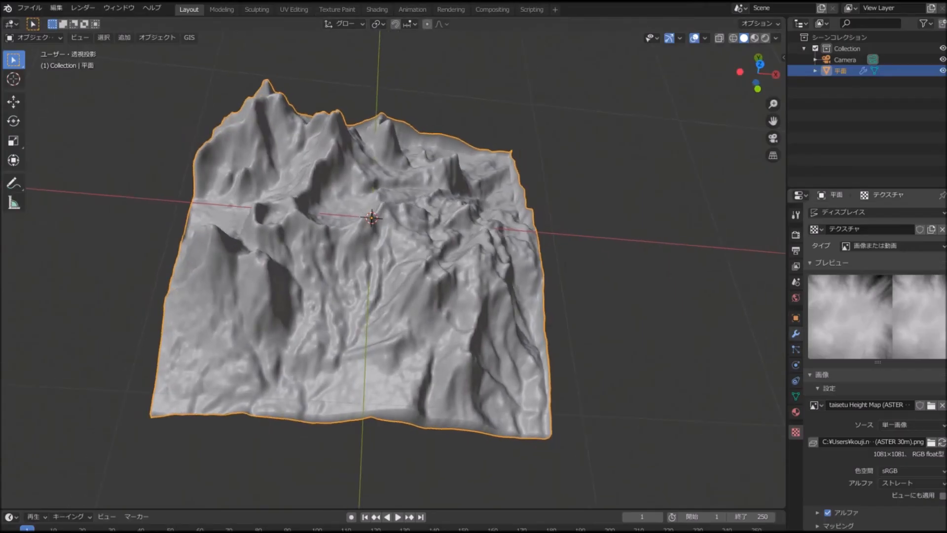
Create a new material for the terrain and assign an Image Texture to its Base Color.
left_click(796, 334)
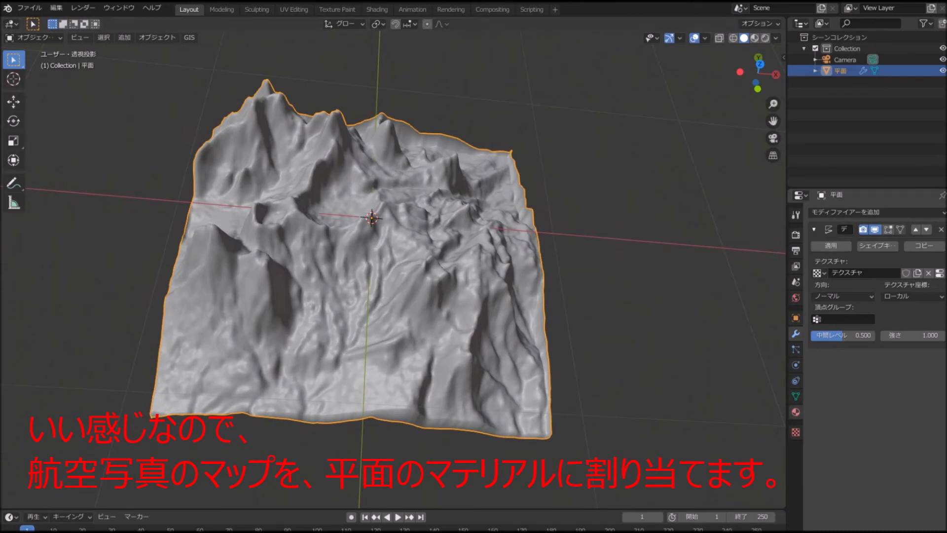
left_click(796, 412)
left_click(892, 260)
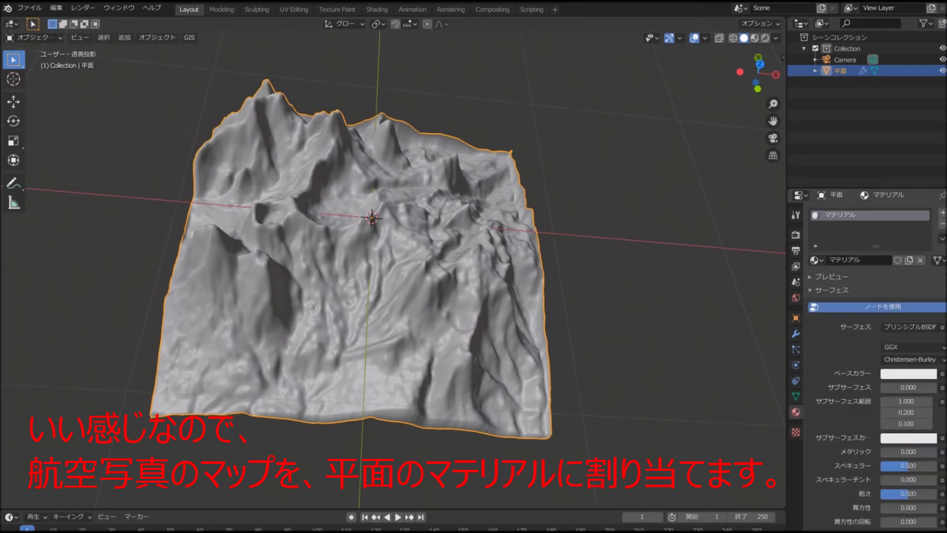
left_click(942, 374)
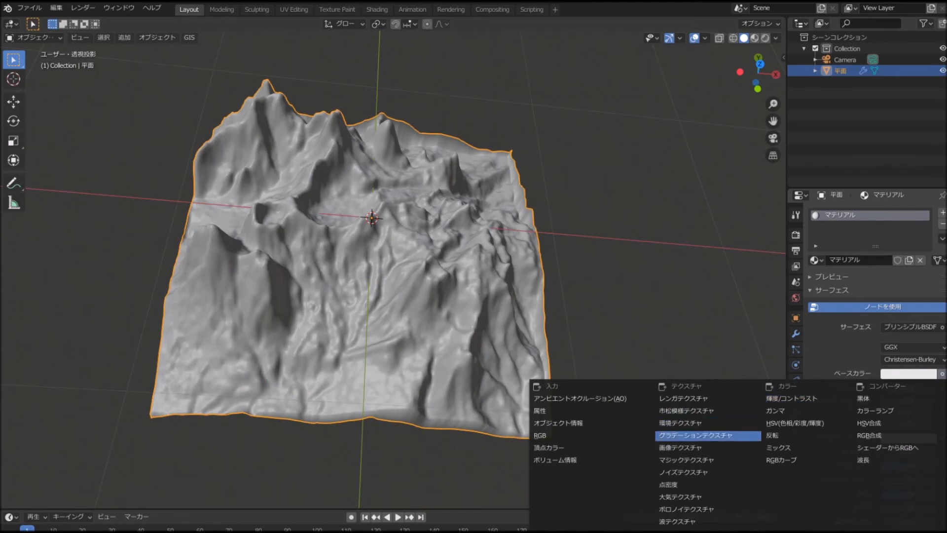
left_click(686, 448)
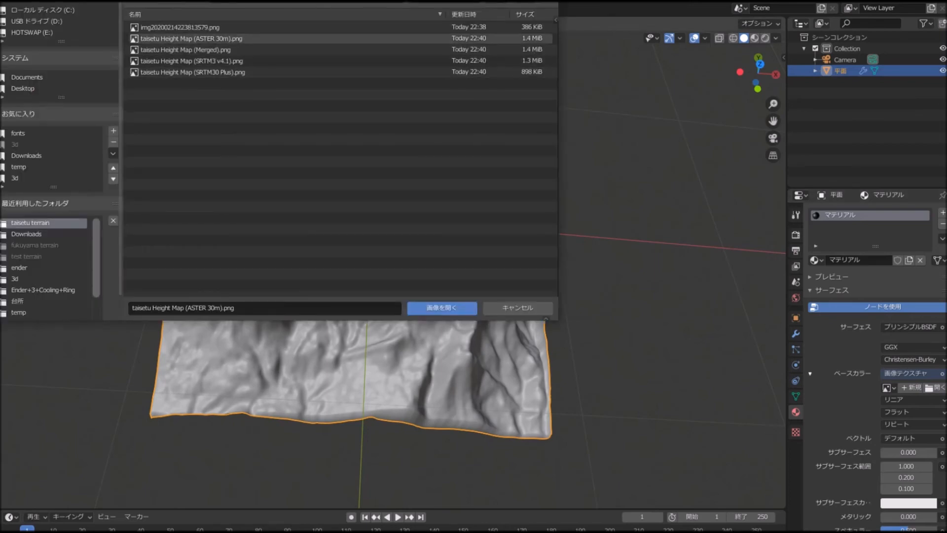
Load img20200214223813579.png as the terrain's Base Color texture and replace it with the aerial photo img2020021422544073.png.
left_click(180, 27)
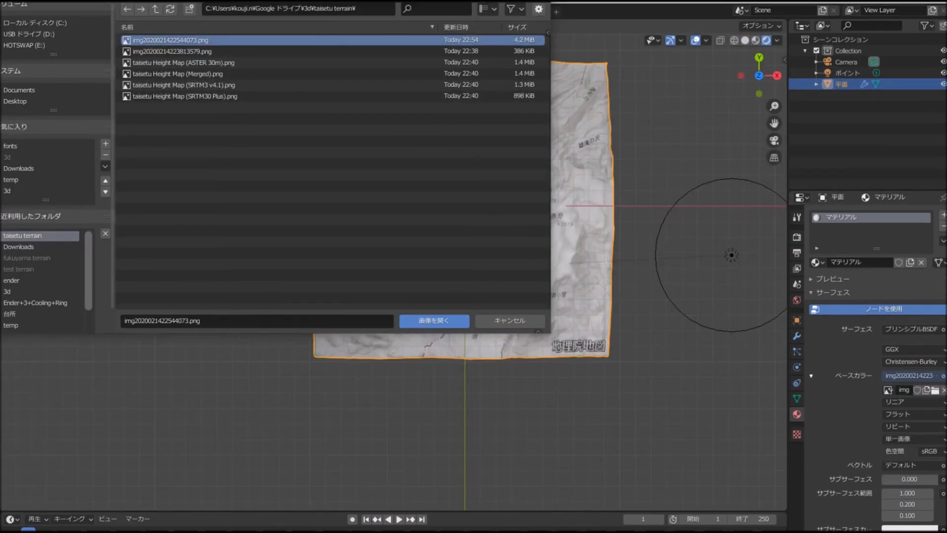
key("Return")
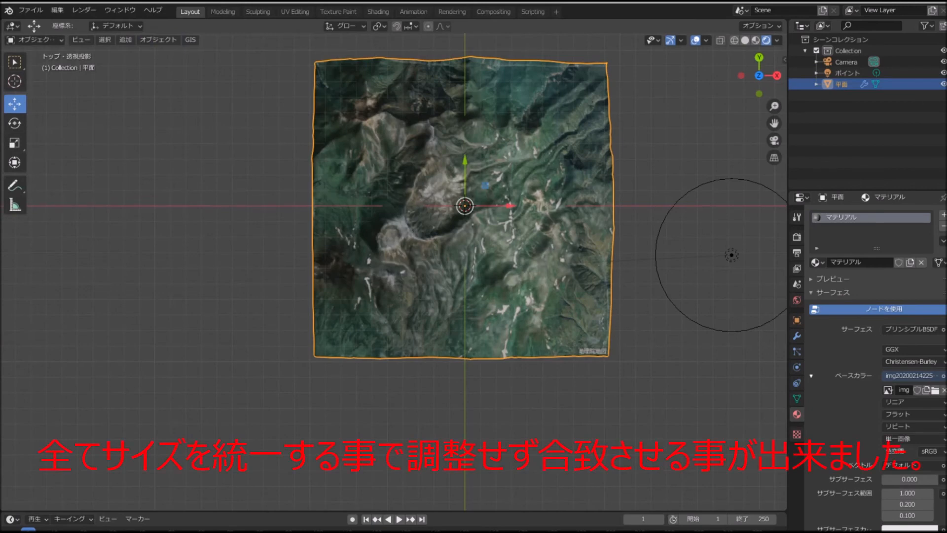
Examine how the aerial photo aligns with the terrain relief, viewing it at an angle, from above and close up.
key("alt+a")
middle_click_drag(434, 259, 441, 227)
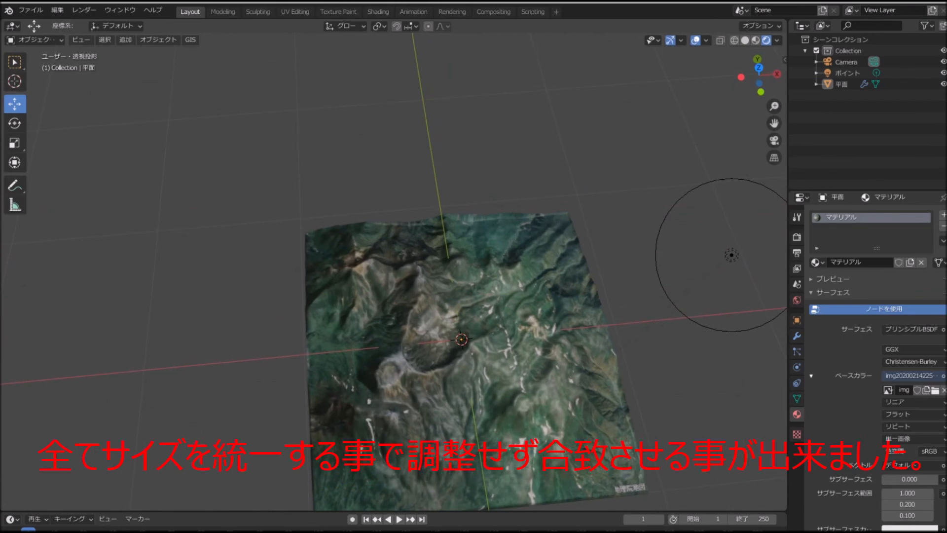
scroll(442, 226, "down", 4)
scroll(459, 316, "up", 8)
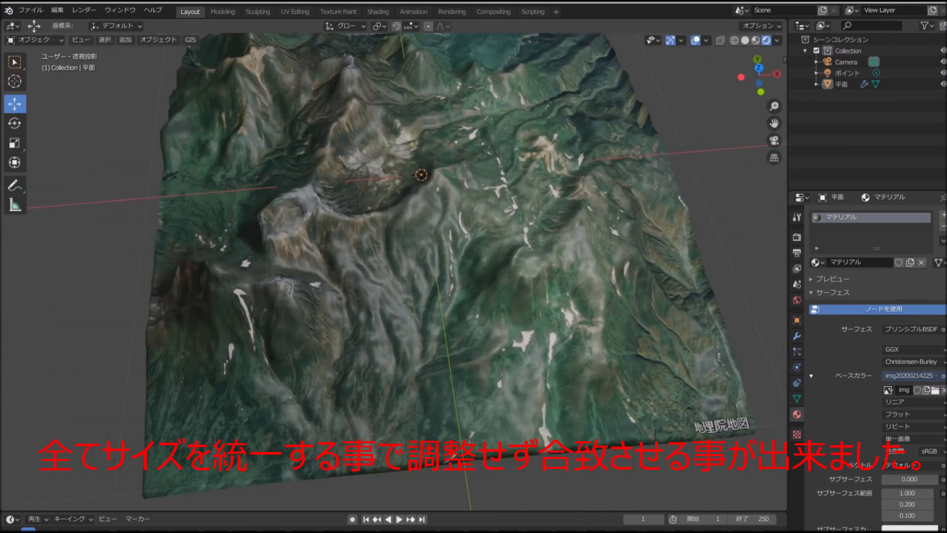
mouse_move(459, 316)
middle_mouse_down()
mouse_move(444, 311)
mouse_move(462, 317)
middle_mouse_up()
scroll(434, 276, "down", 4)
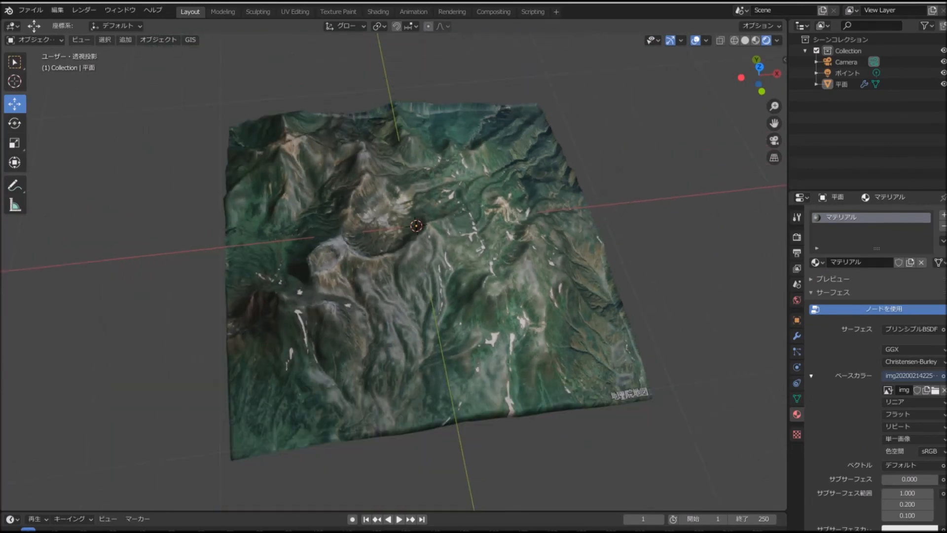
middle_click_drag(459, 315, 436, 279, "shift")
left_click(435, 279)
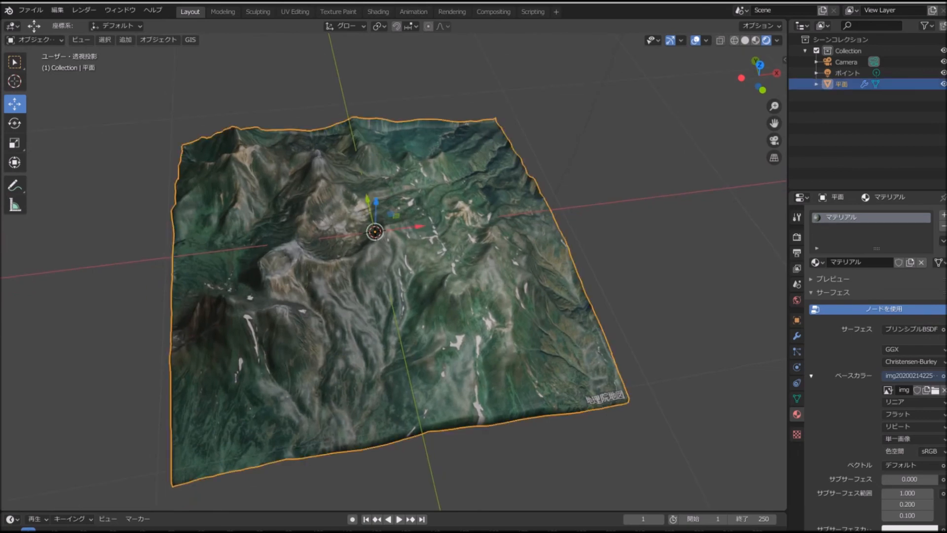
middle_click_drag(435, 279, 373, 307)
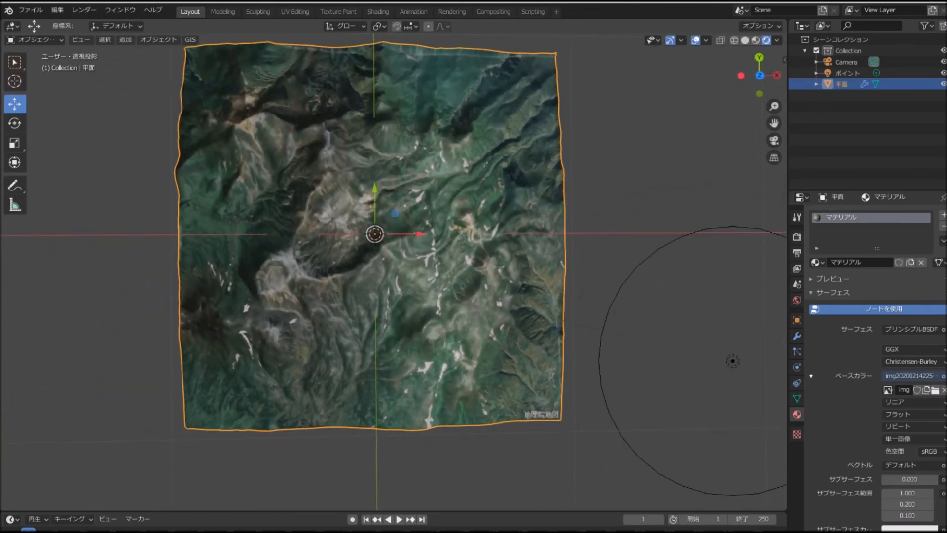
scroll(373, 307, "up", 1)
scroll(373, 307, "up", 2)
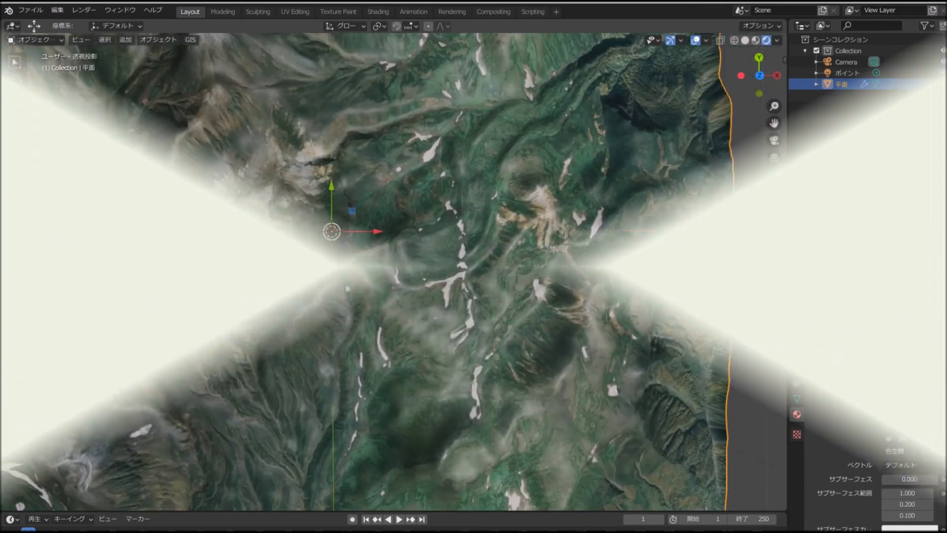